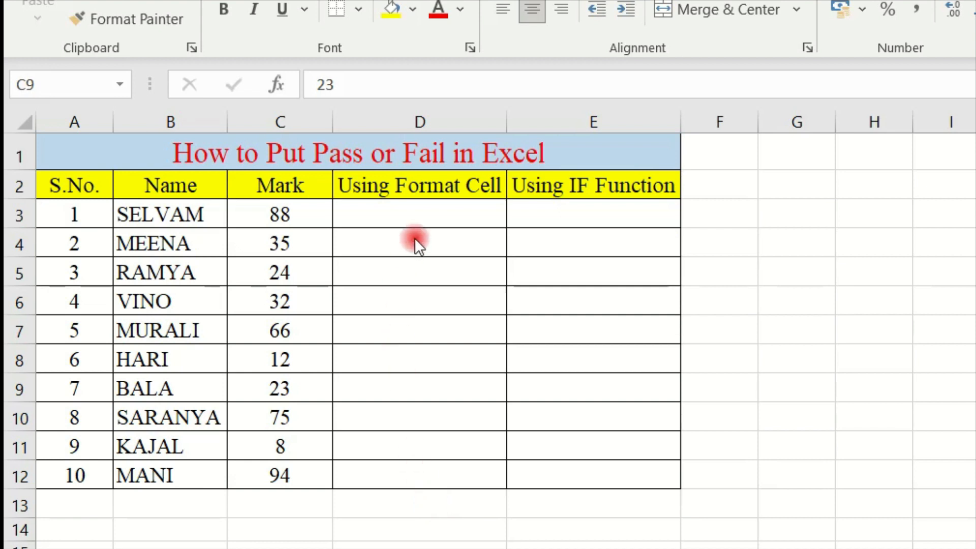
Step: Copy the marks in C3:C12 into the Using Format Cell column, starting at D3
{"action": "left_click", "coordinate": [292, 211]}
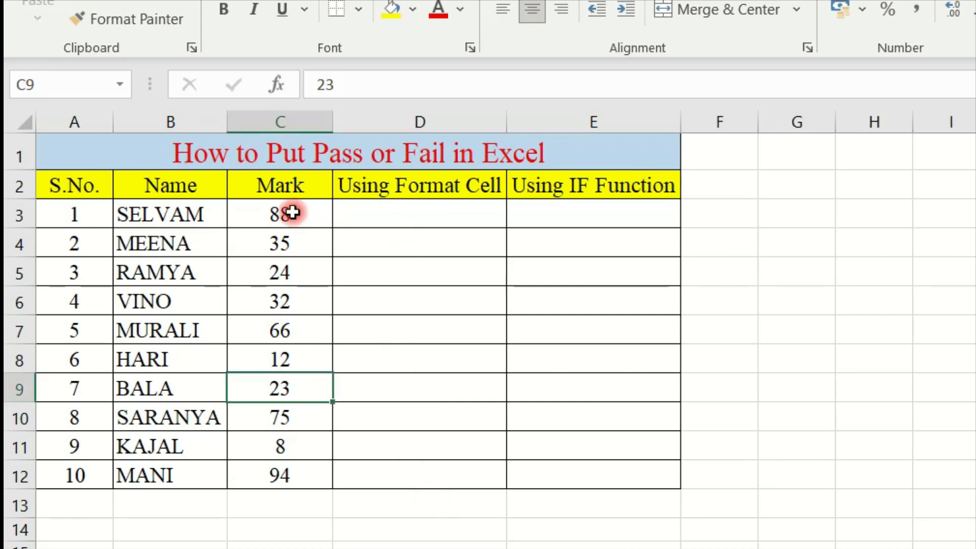
{"action": "left_click_drag", "start_coordinate": [297, 213], "coordinate": [291, 478]}
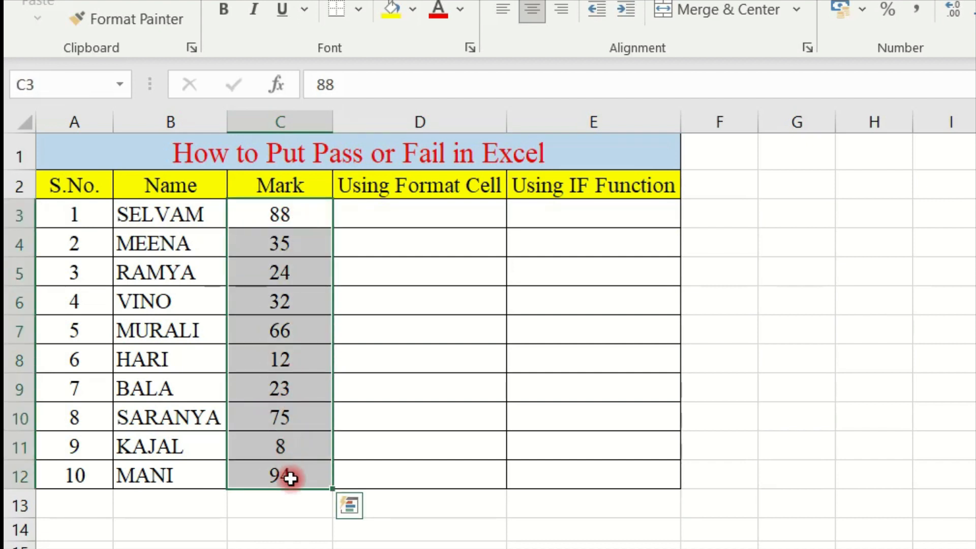
{"action": "key", "text": "ctrl+c"}
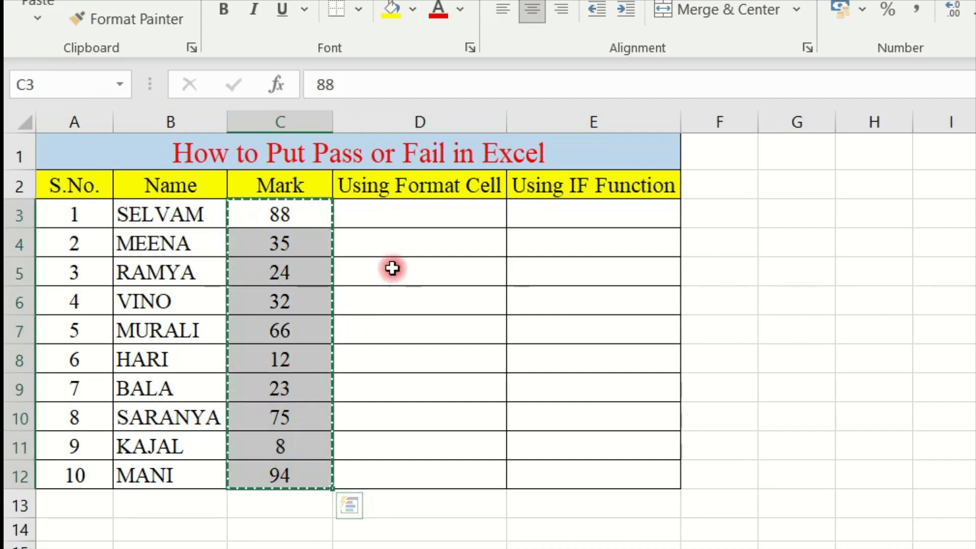
{"action": "left_click", "coordinate": [436, 223]}
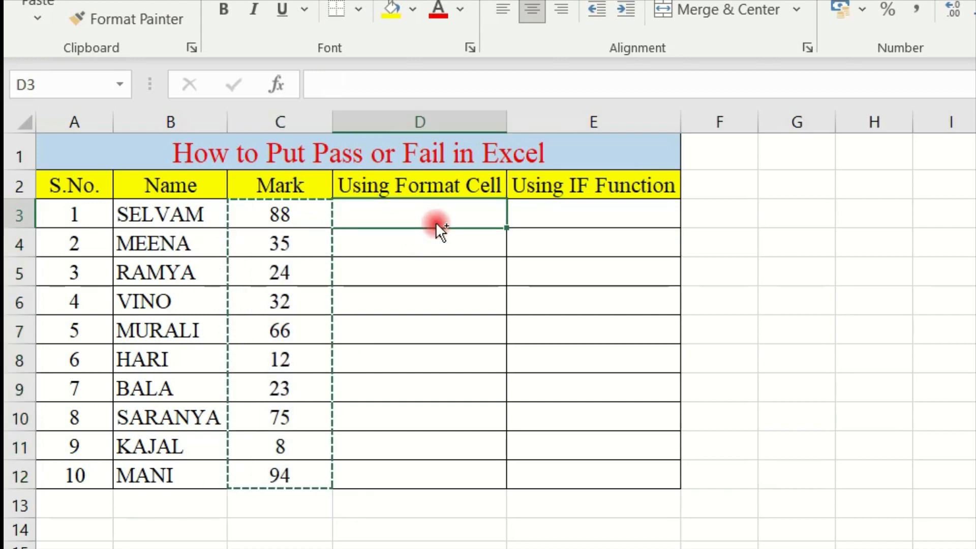
{"action": "key", "text": "ctrl+v"}
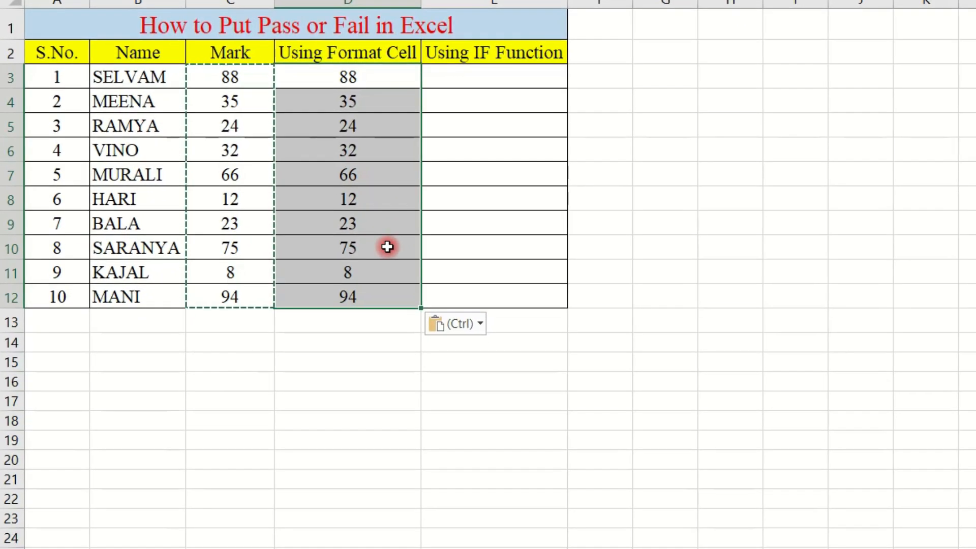
Step: Open the cell formatting of the pasted marks and choose the Custom category with the General code as starting point
{"action": "right_click", "coordinate": [388, 247]}
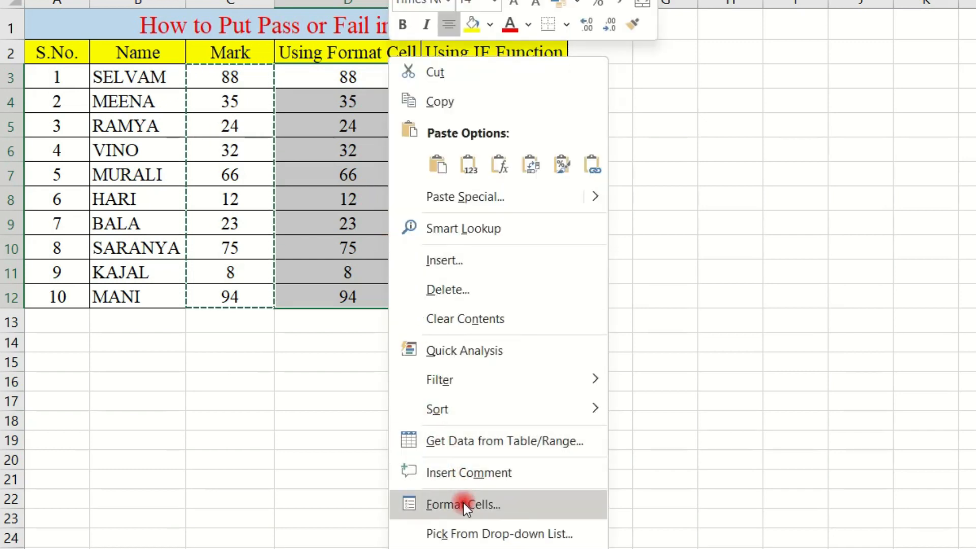
{"action": "left_click", "coordinate": [448, 483]}
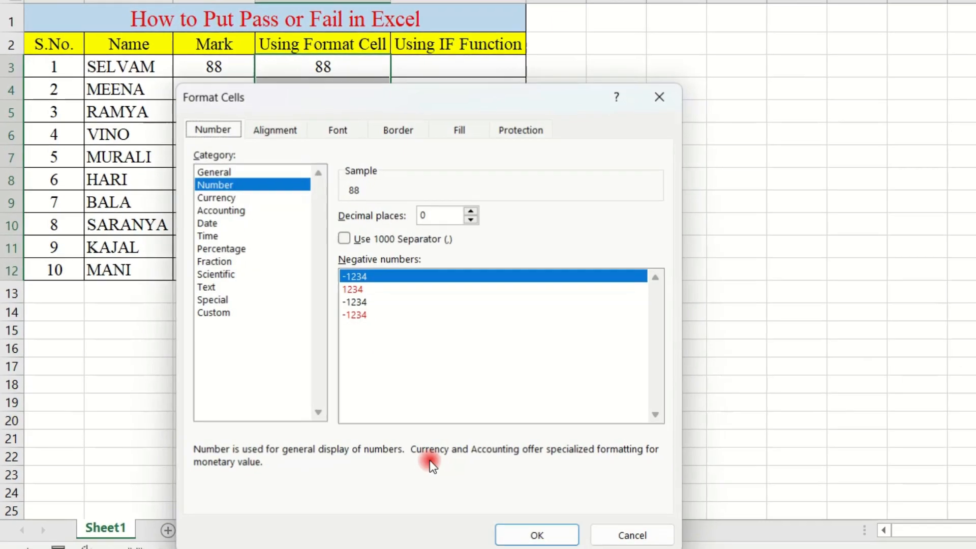
{"action": "left_click_drag", "start_coordinate": [369, 93], "coordinate": [615, 37]}
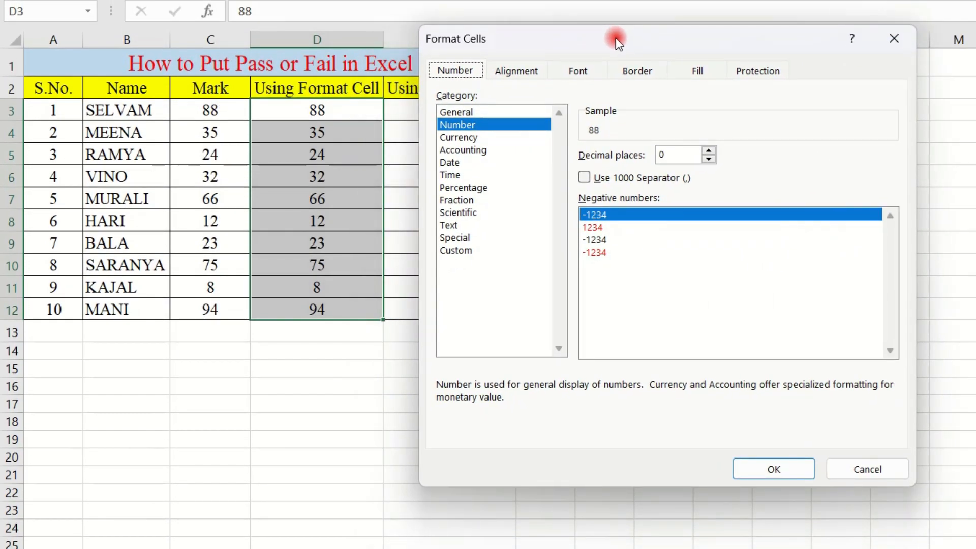
{"action": "left_click", "coordinate": [461, 252]}
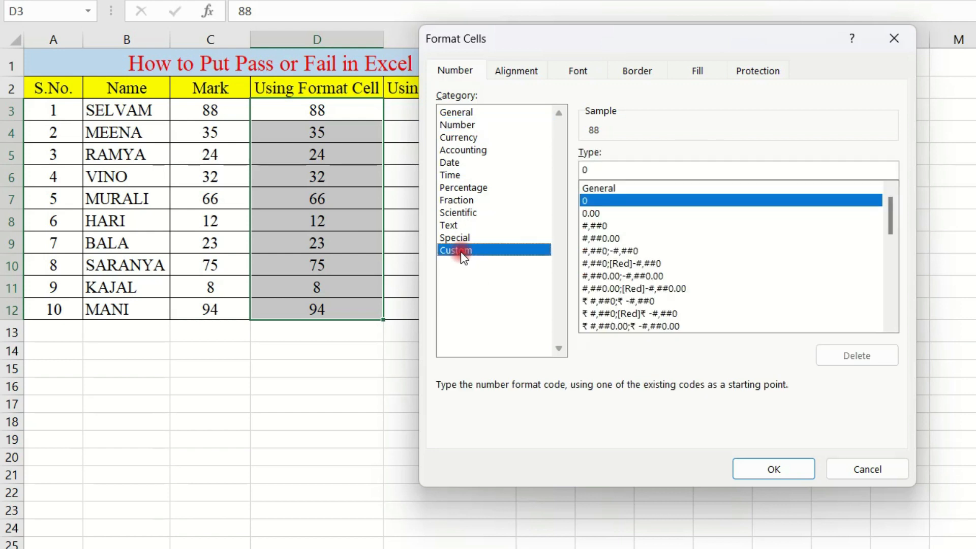
{"action": "left_click", "coordinate": [615, 202]}
{"action": "left_click", "coordinate": [614, 189]}
{"action": "left_click_drag", "start_coordinate": [615, 169], "coordinate": [576, 172]}
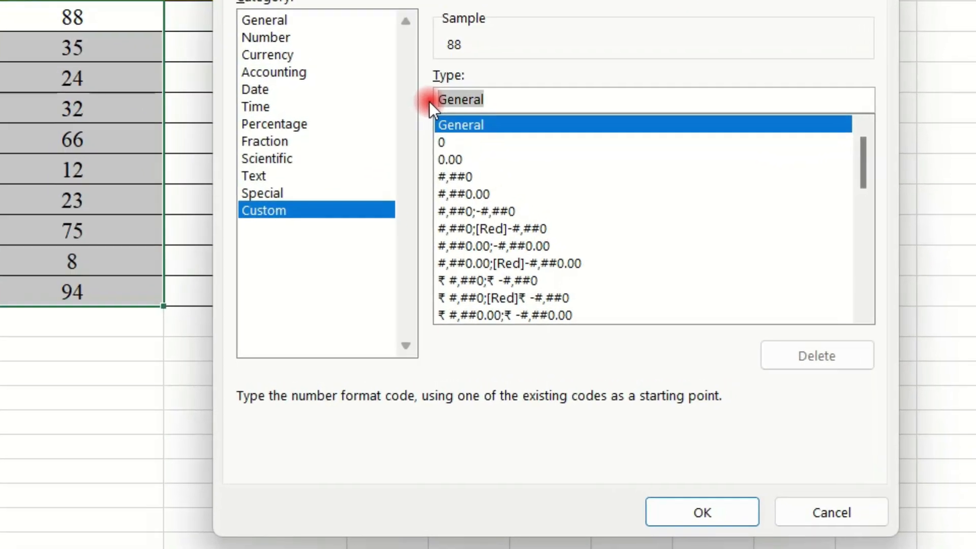
Step: Replace the format code with [Red][<35]"Fail" for marks below 35
{"action": "type", "text": "["}
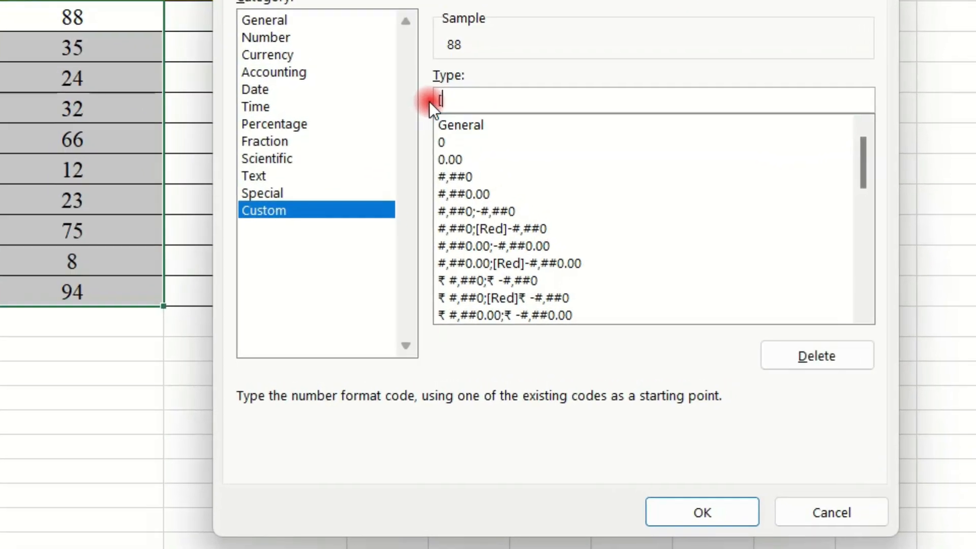
{"action": "type", "text": "R"}
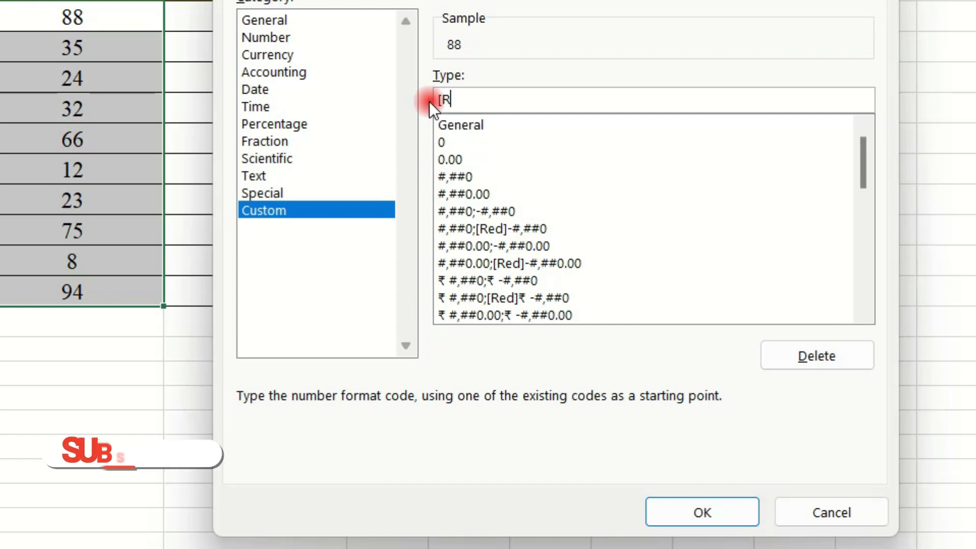
{"action": "type", "text": "ed"}
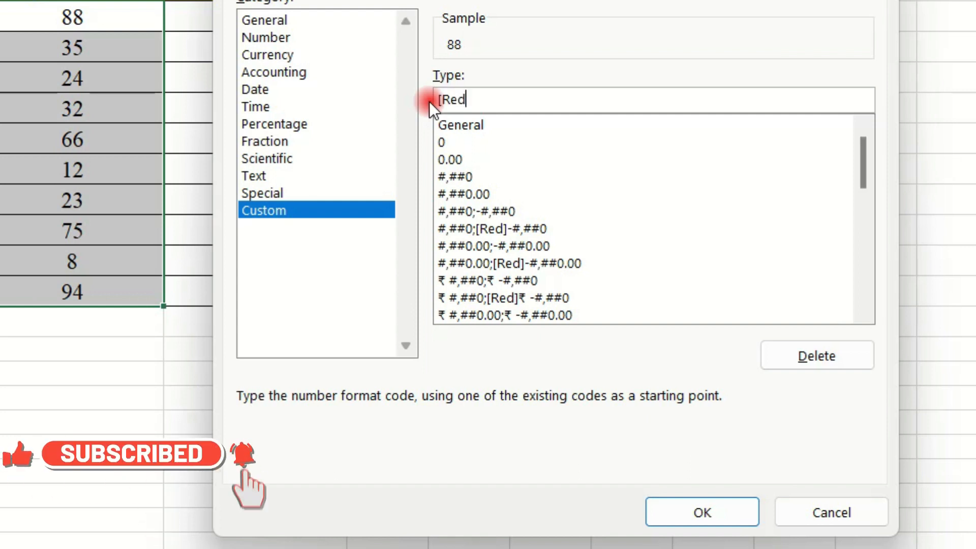
{"action": "type", "text": "]"}
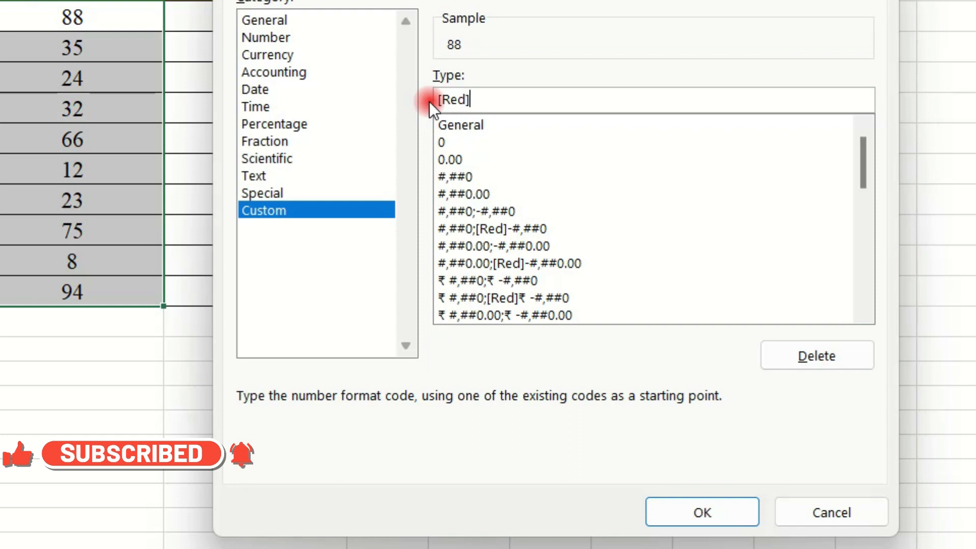
{"action": "type", "text": "["}
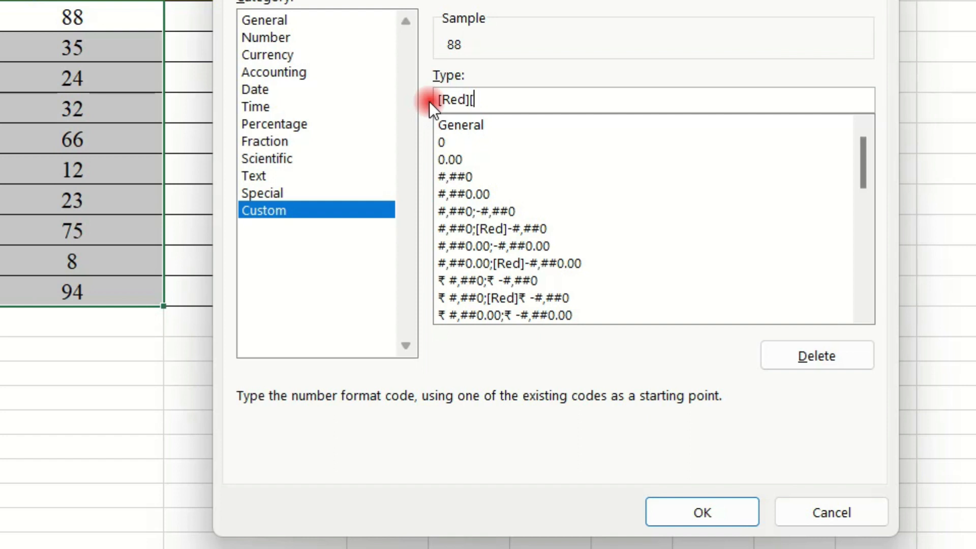
{"action": "type", "text": "<35]"}
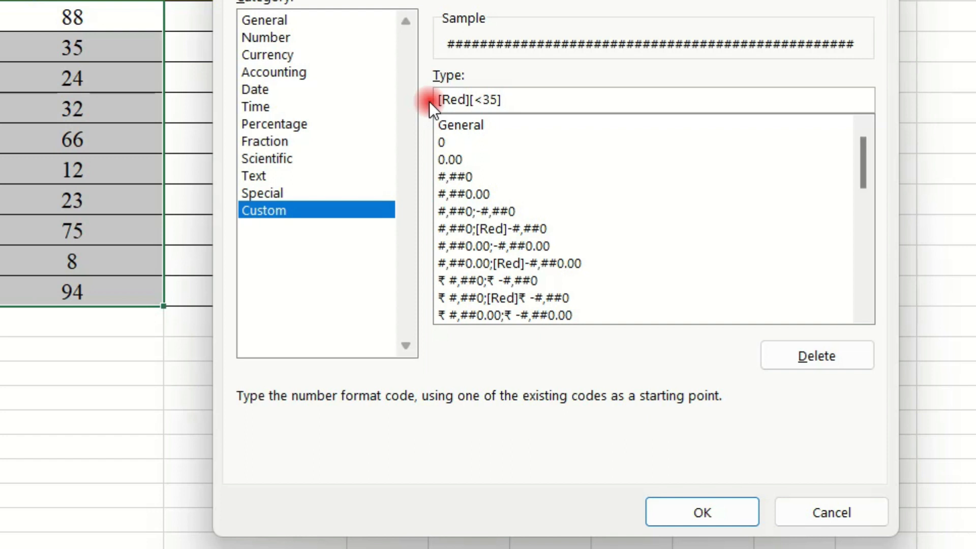
{"action": "type", "text": "\"Fail\""}
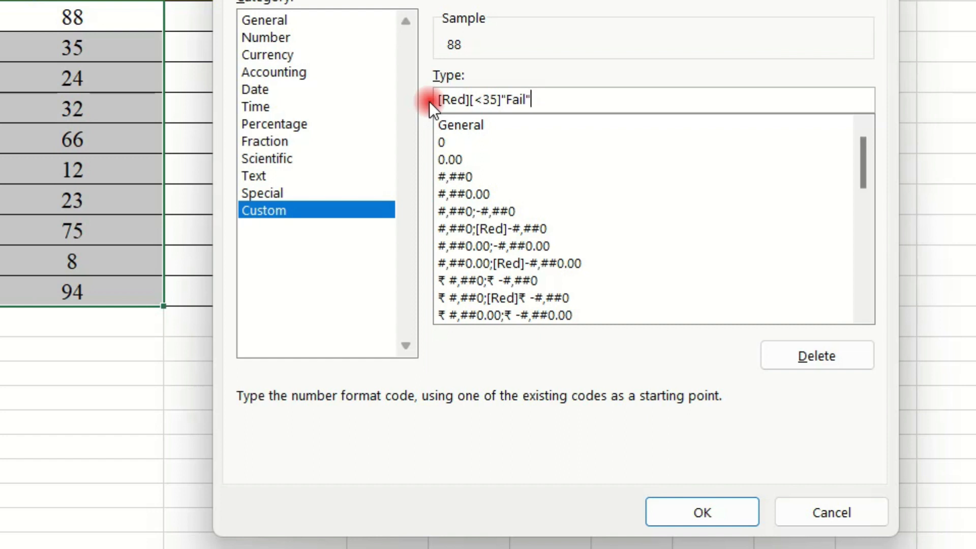
Step: Extend the format code with ;[>=35]"Pass" and apply it to the pasted marks
{"action": "type", "text": ";"}
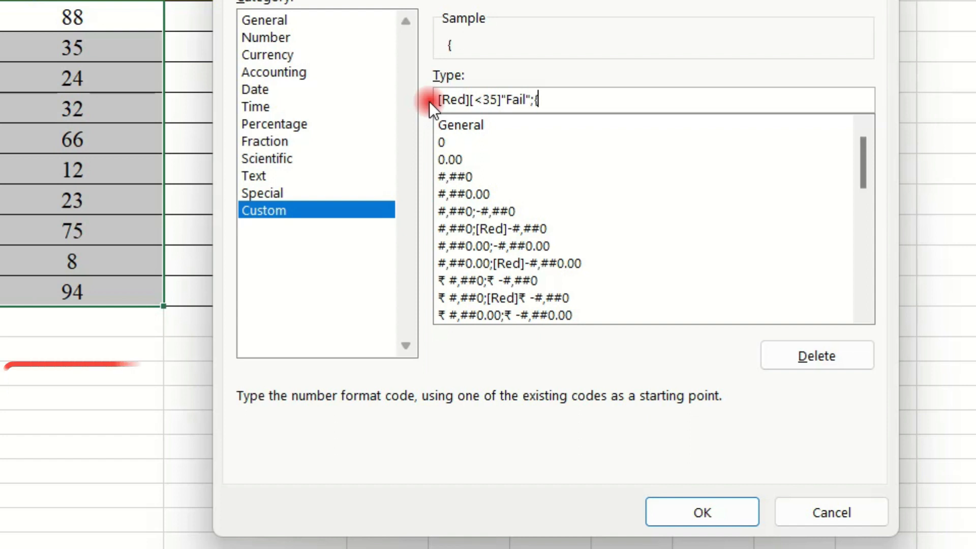
{"action": "type", "text": "["}
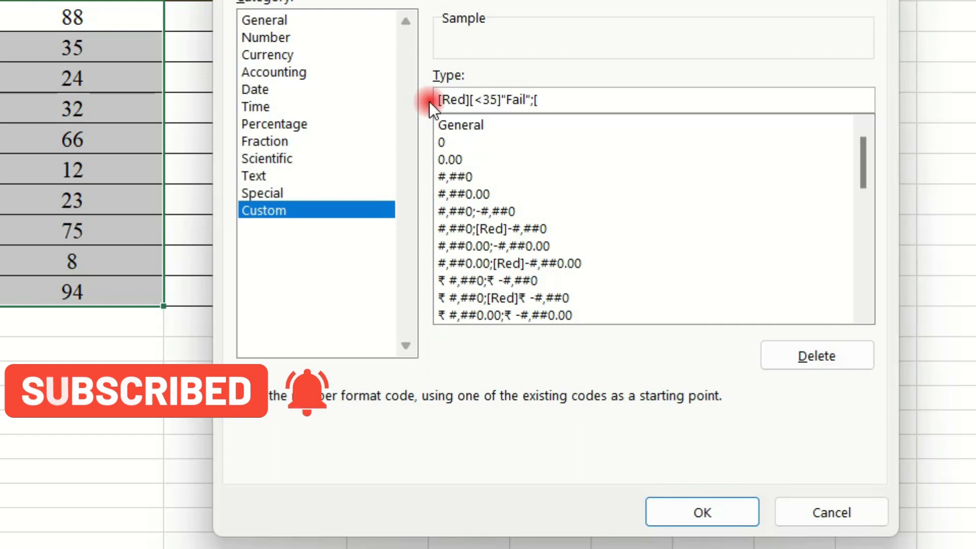
{"action": "type", "text": ">="}
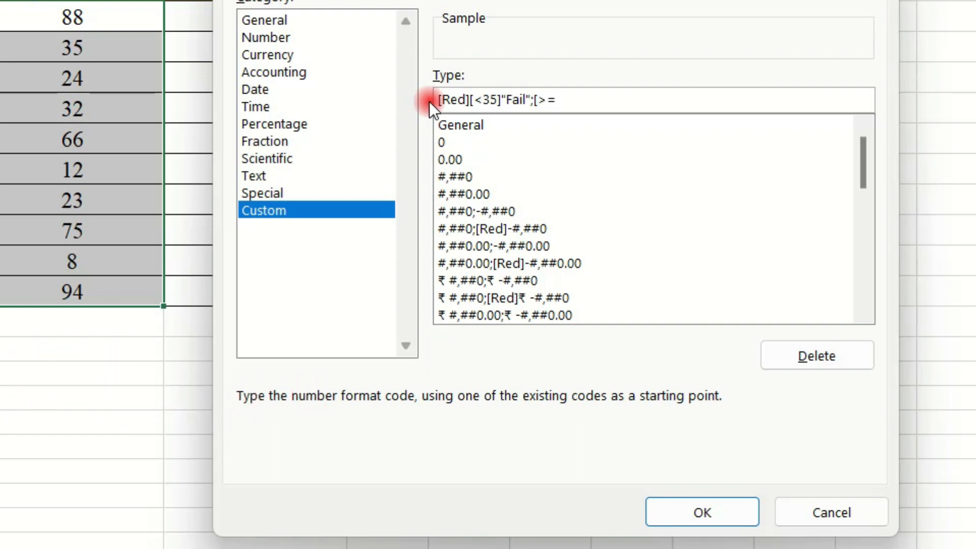
{"action": "type", "text": "35]\"Pass\""}
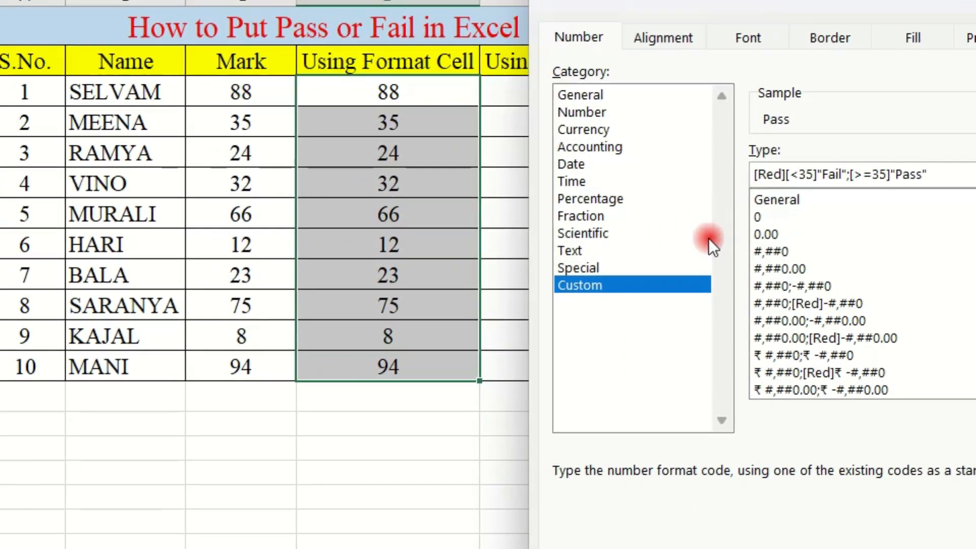
{"action": "key", "text": "Return"}
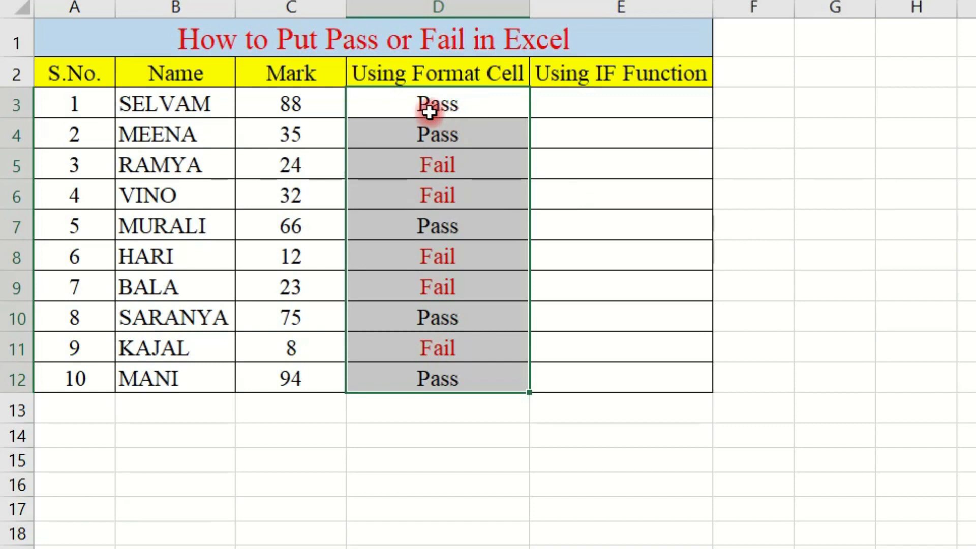
Step: Check the formatted results in rows 3 and 5 against their marks
{"action": "left_click", "coordinate": [290, 103]}
{"action": "left_click", "coordinate": [434, 109]}
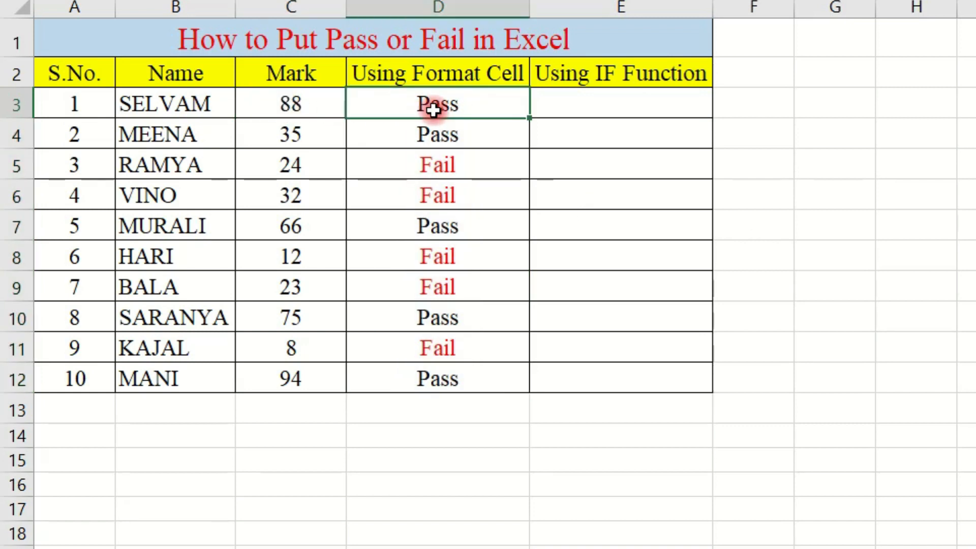
{"action": "left_click", "coordinate": [301, 171]}
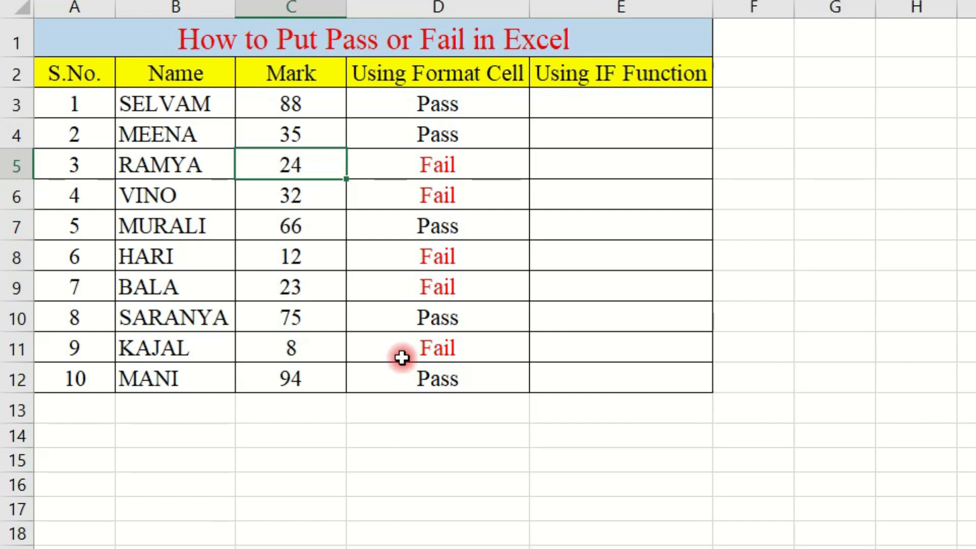
{"action": "left_click", "coordinate": [441, 168]}
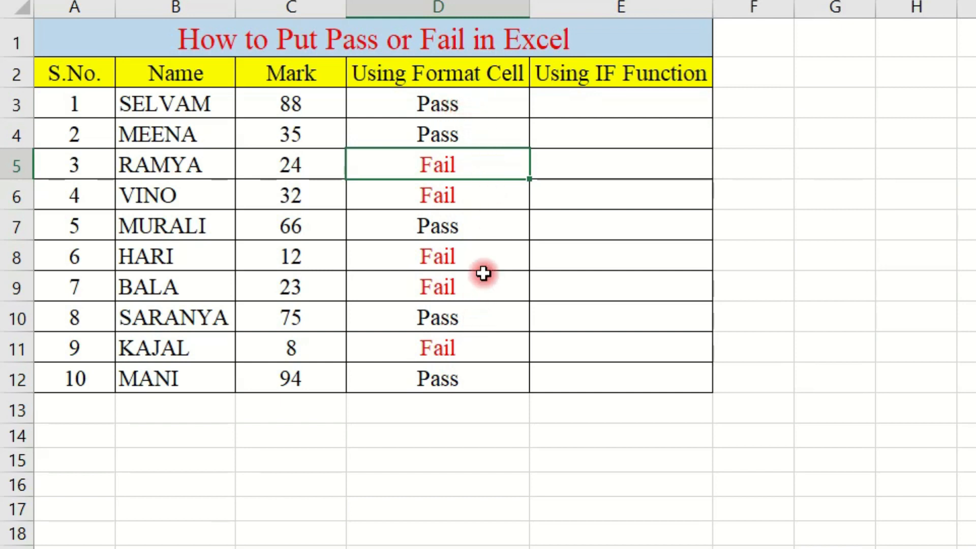
Step: Start an IF formula in E3 that tests whether the mark in C3 is at least 35 (C3>=35)
{"action": "left_click", "coordinate": [619, 109]}
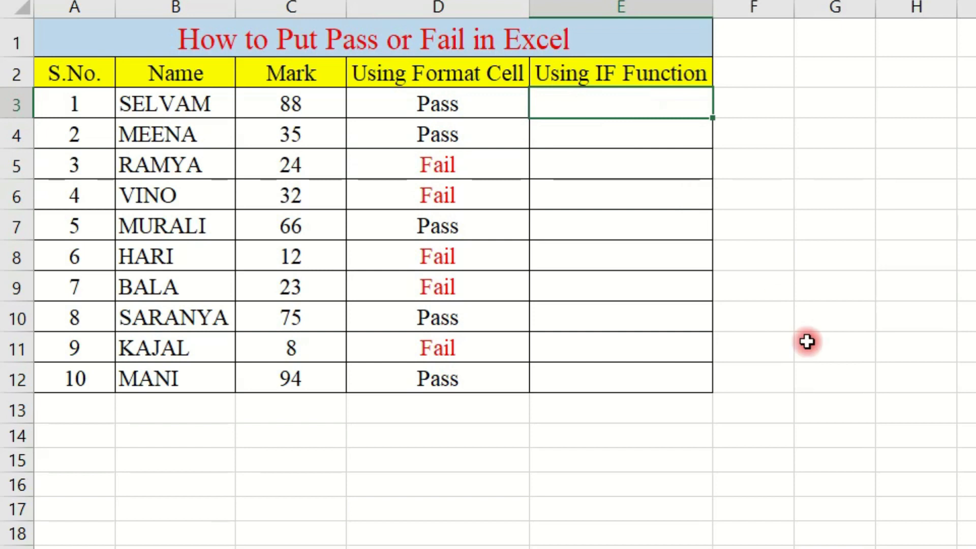
{"action": "type", "text": "="}
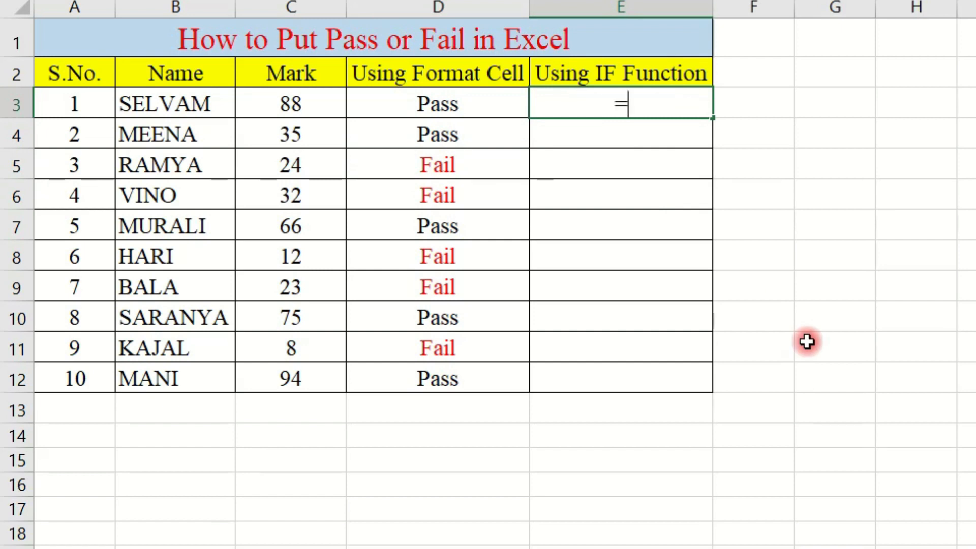
{"action": "type", "text": "if"}
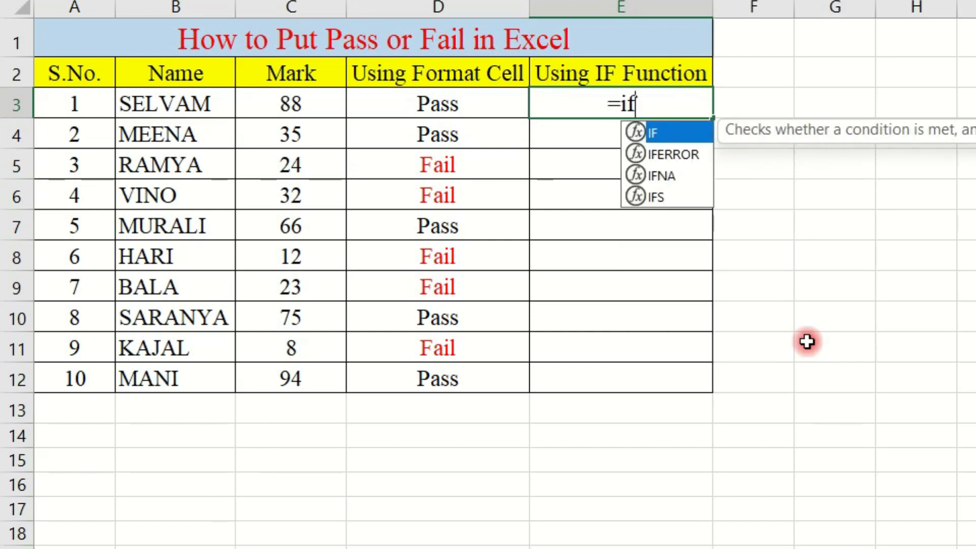
{"action": "type", "text": "("}
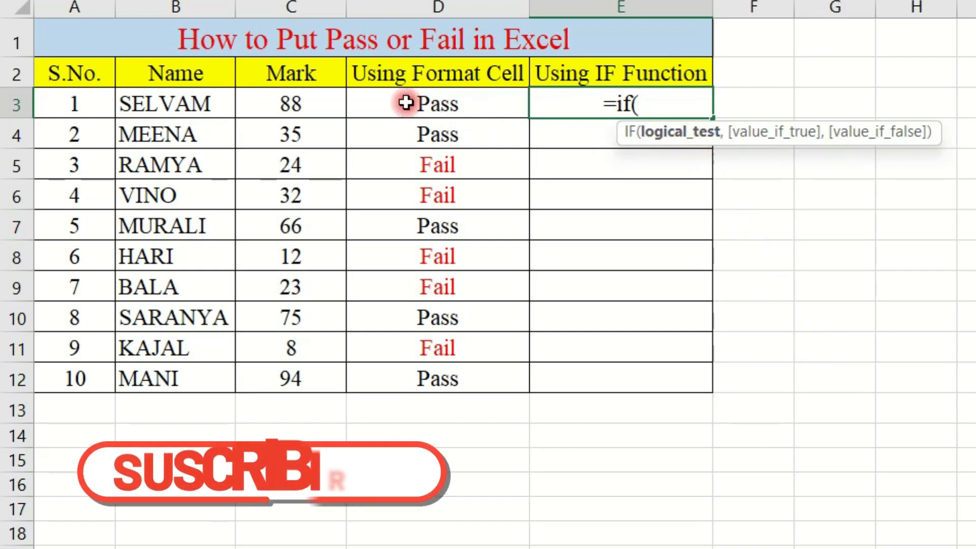
{"action": "left_click", "coordinate": [311, 105]}
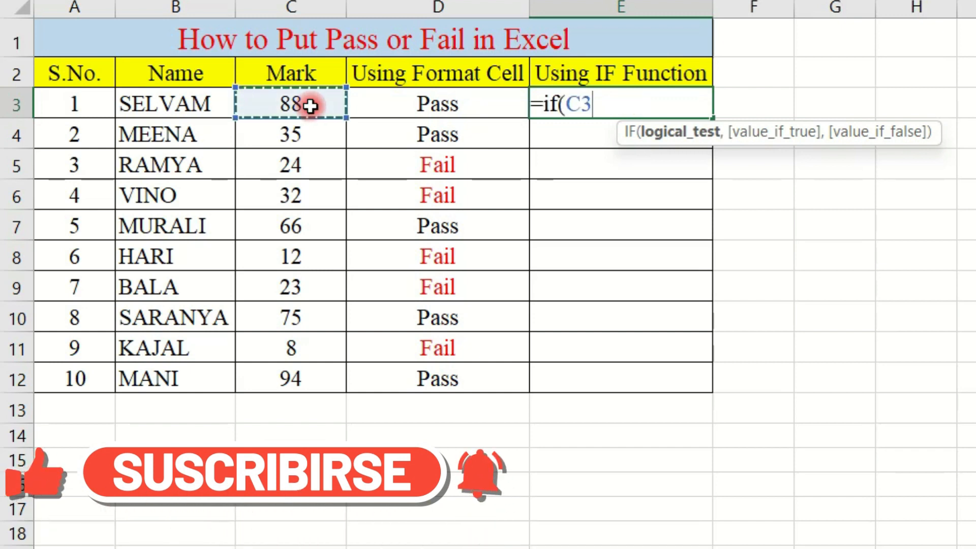
{"action": "type", "text": ">"}
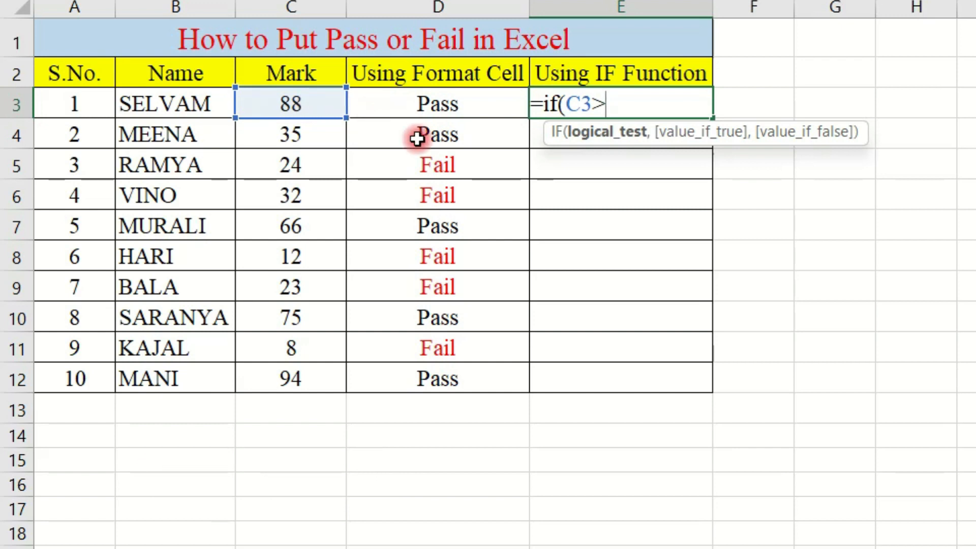
{"action": "type", "text": "="}
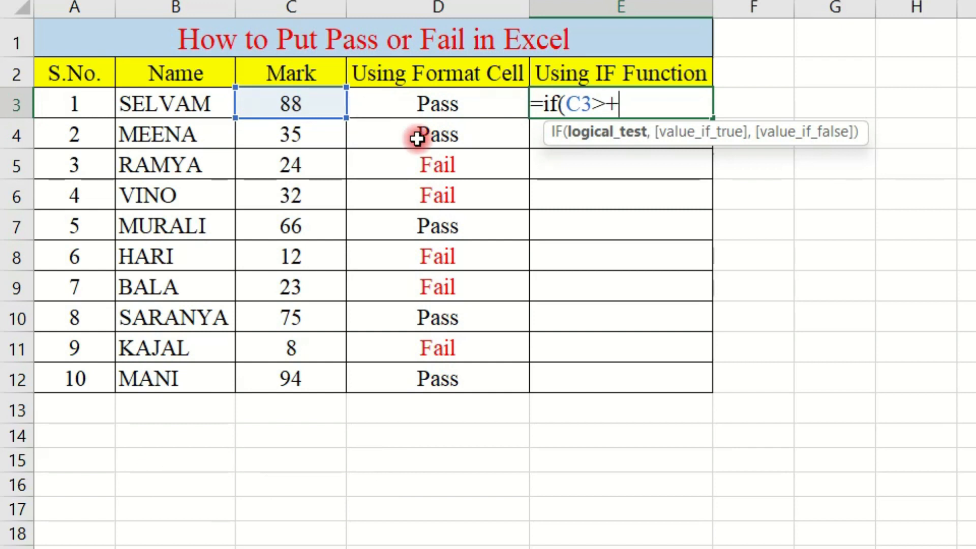
{"action": "type", "text": "3"}
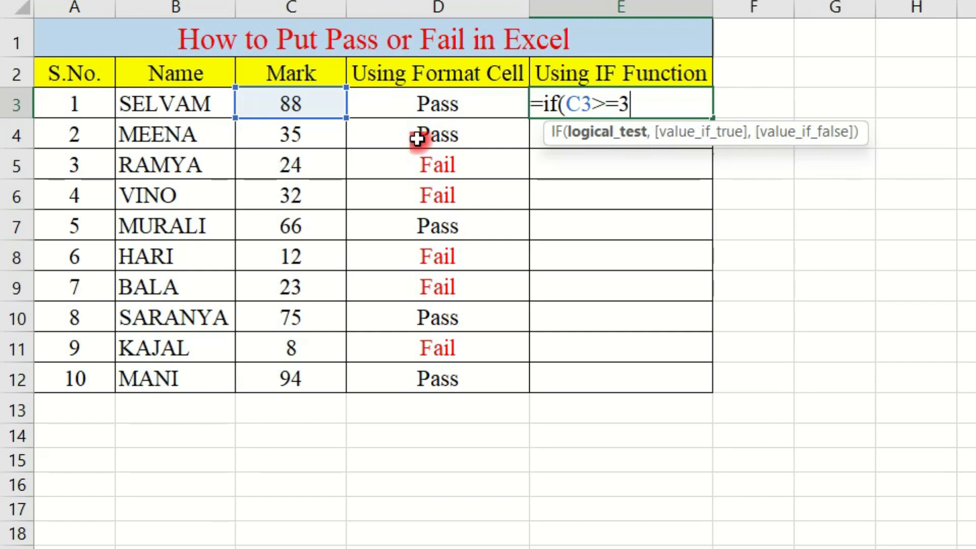
{"action": "type", "text": "5,"}
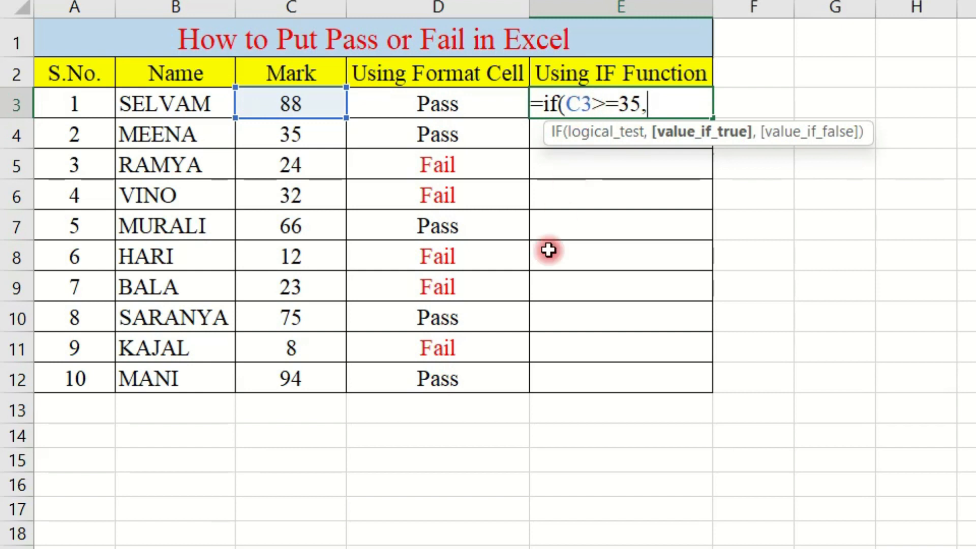
Step: Complete the formula with "Pass" if true and "Fail" if false, and fill it down to E12
{"action": "type", "text": "\"Pass\",\"Fail"}
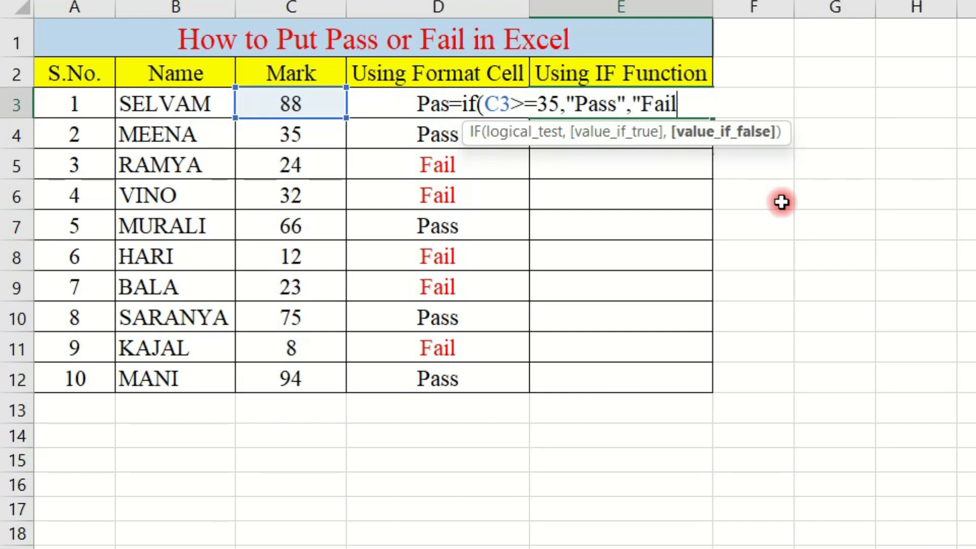
{"action": "type", "text": "\""}
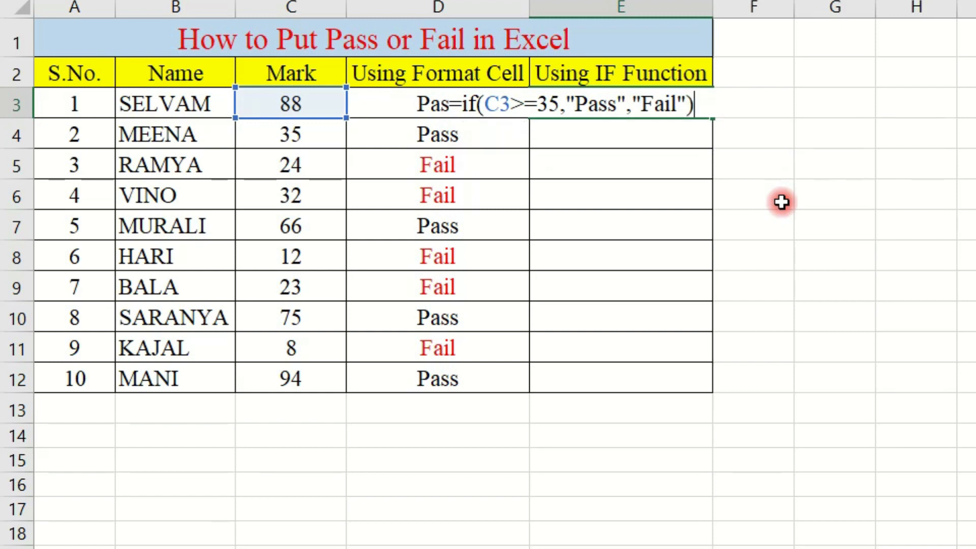
{"action": "key", "text": "Return"}
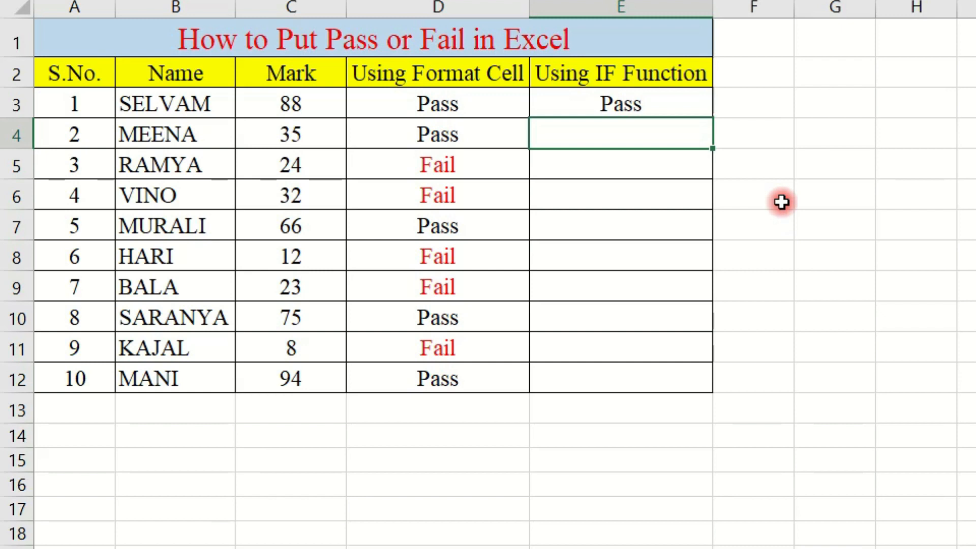
{"action": "left_click", "coordinate": [680, 96]}
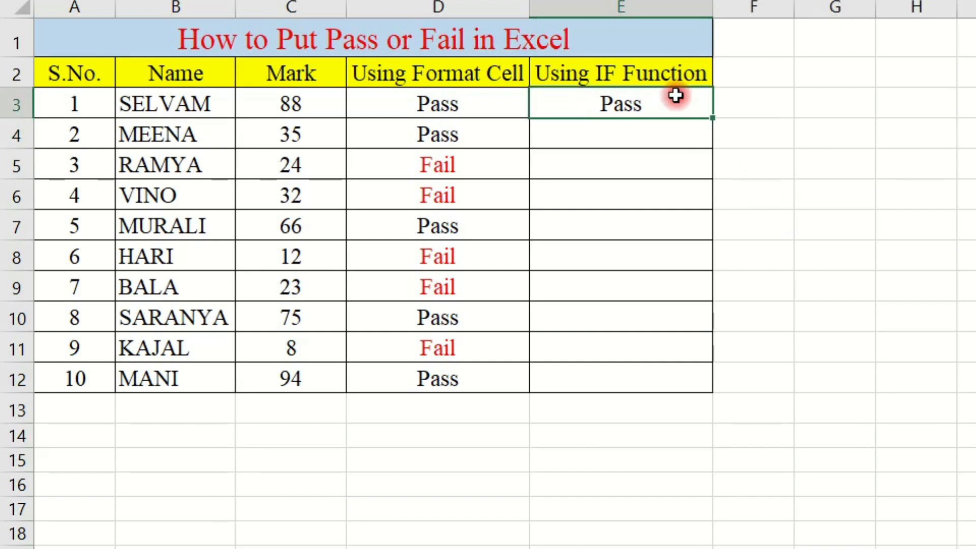
{"action": "double_click", "coordinate": [715, 120]}
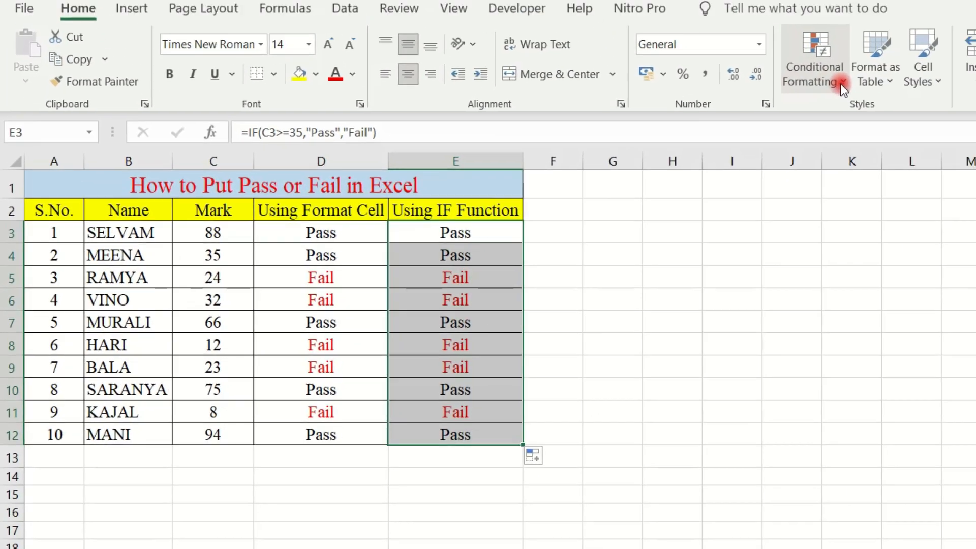
Step: Clear the existing conditional formatting rules from the selected IF results in E3:E12
{"action": "left_click", "coordinate": [945, 4]}
{"action": "mouse_move", "coordinate": [795, 361]}
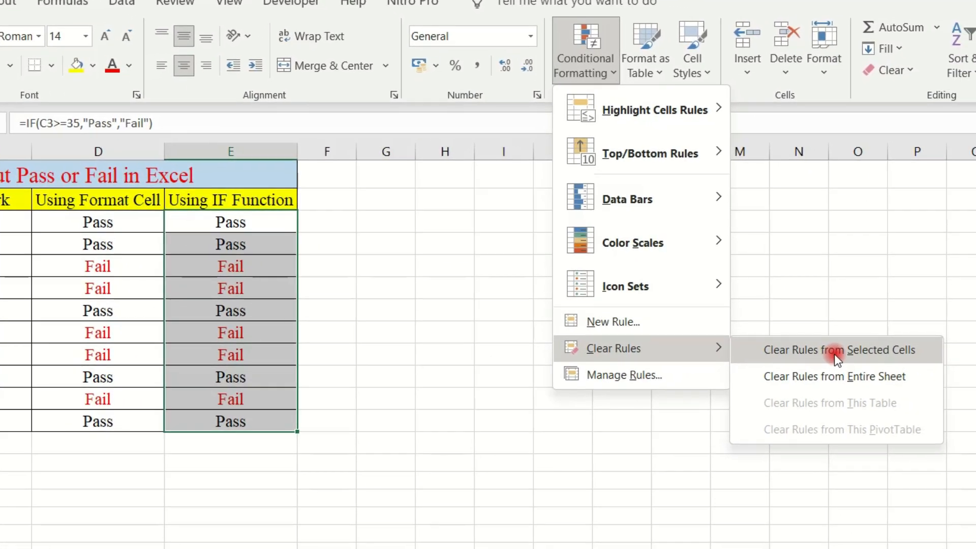
{"action": "left_click", "coordinate": [835, 351]}
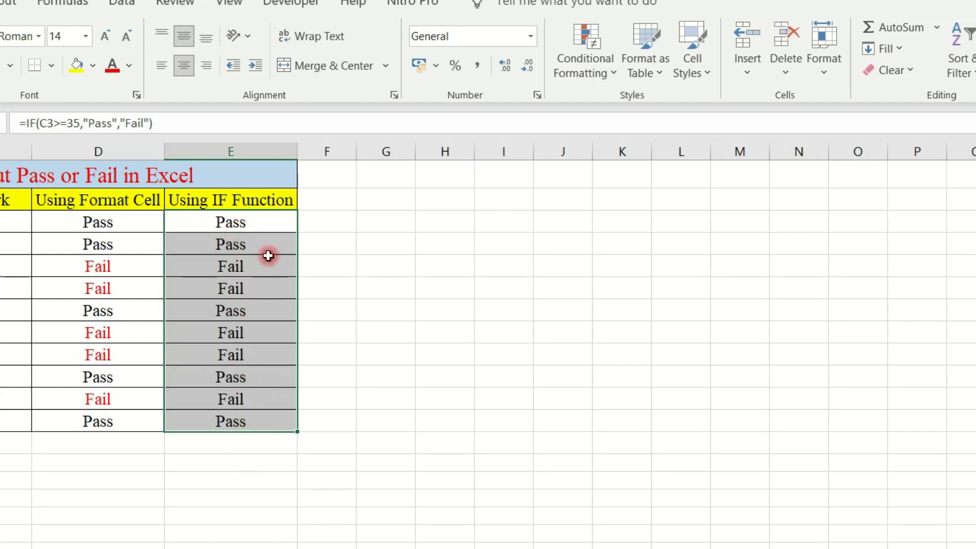
Step: Set up a Text That Contains highlight rule for "Fail" on E3:E12 and open its custom format
{"action": "left_click", "coordinate": [610, 81]}
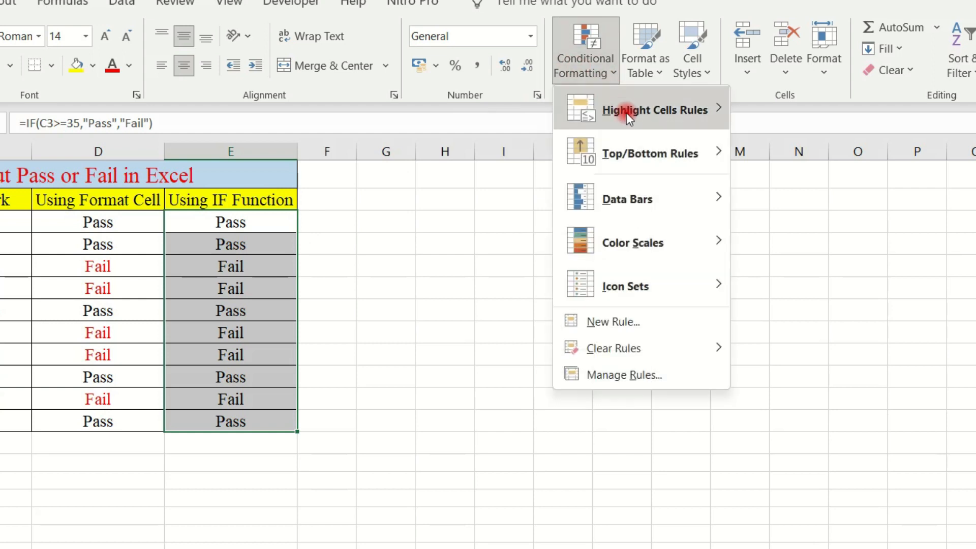
{"action": "mouse_move", "coordinate": [656, 109]}
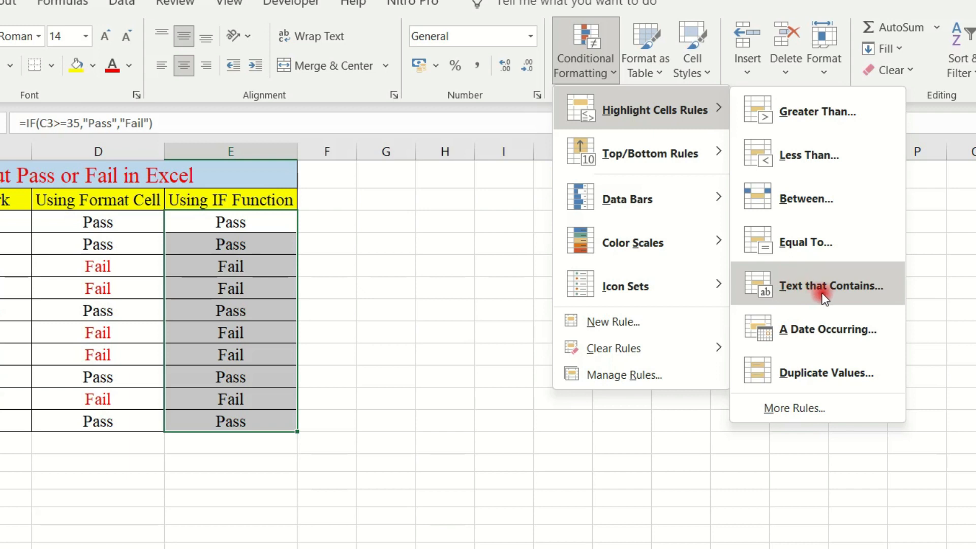
{"action": "left_click", "coordinate": [864, 290]}
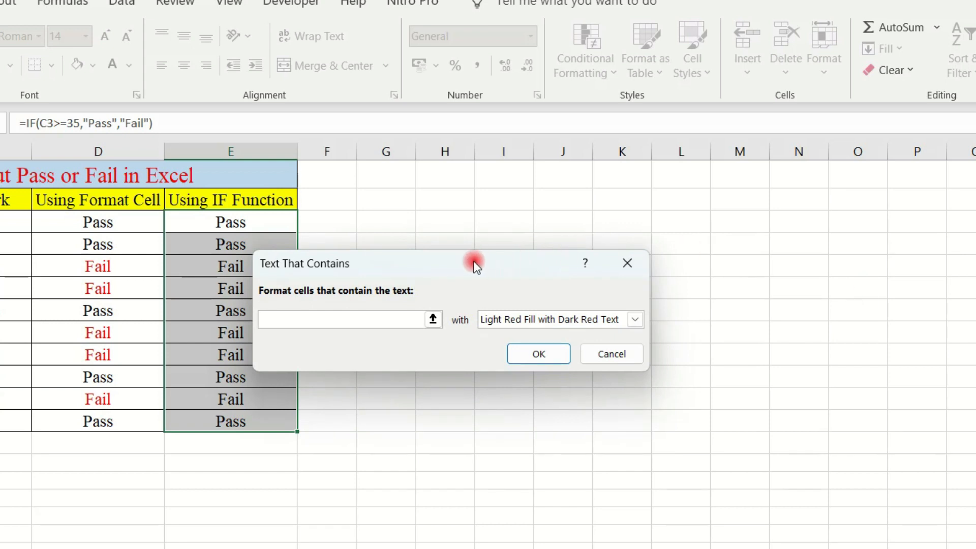
{"action": "left_click_drag", "start_coordinate": [473, 261], "coordinate": [528, 257]}
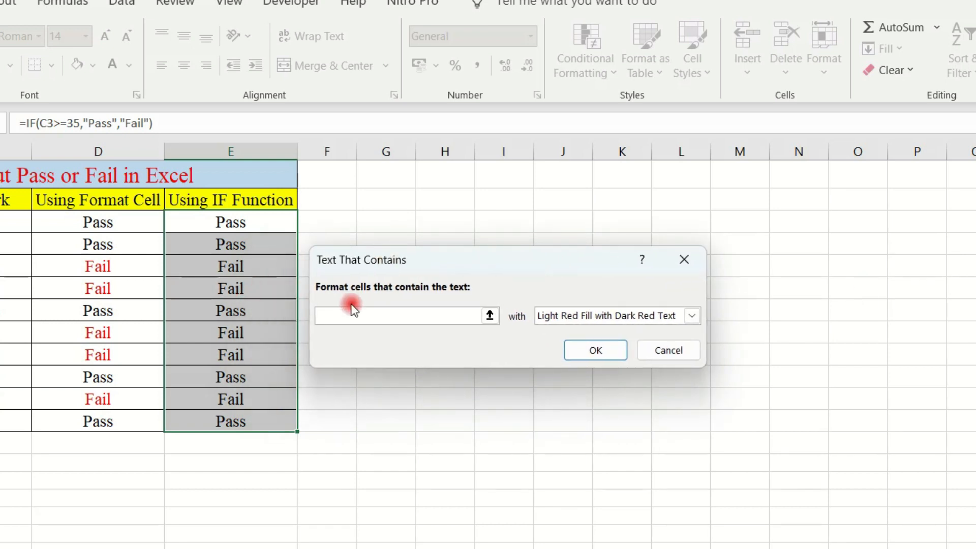
{"action": "type", "text": "Fail"}
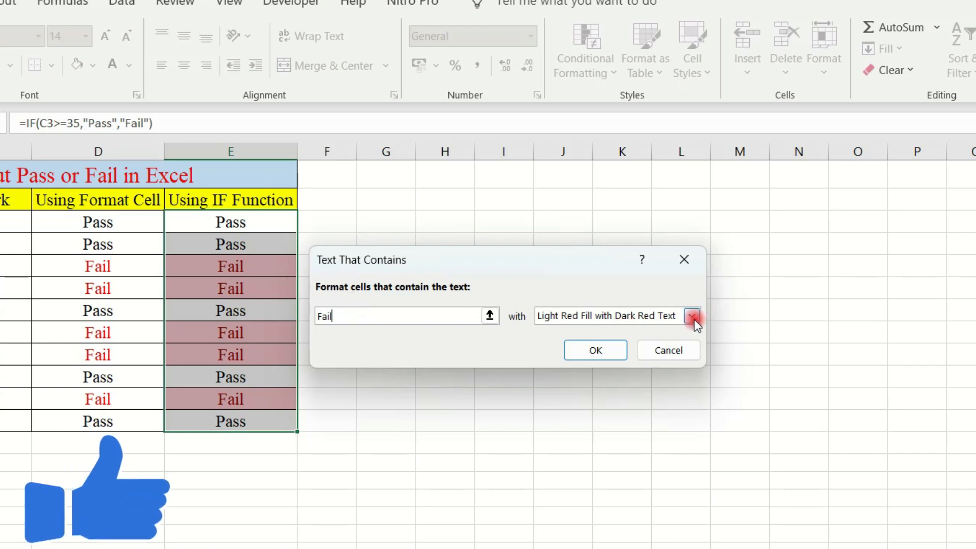
{"action": "left_click", "coordinate": [692, 317]}
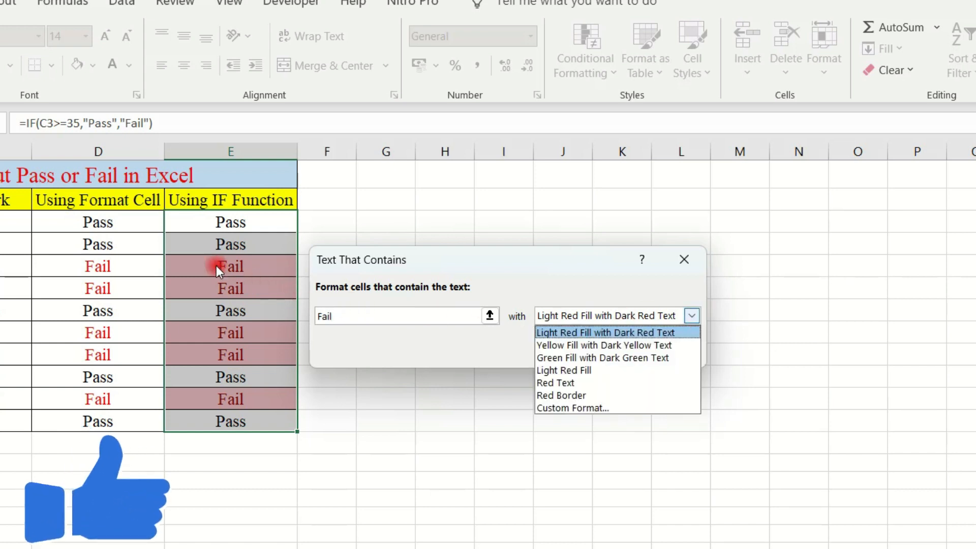
{"action": "left_click", "coordinate": [583, 407]}
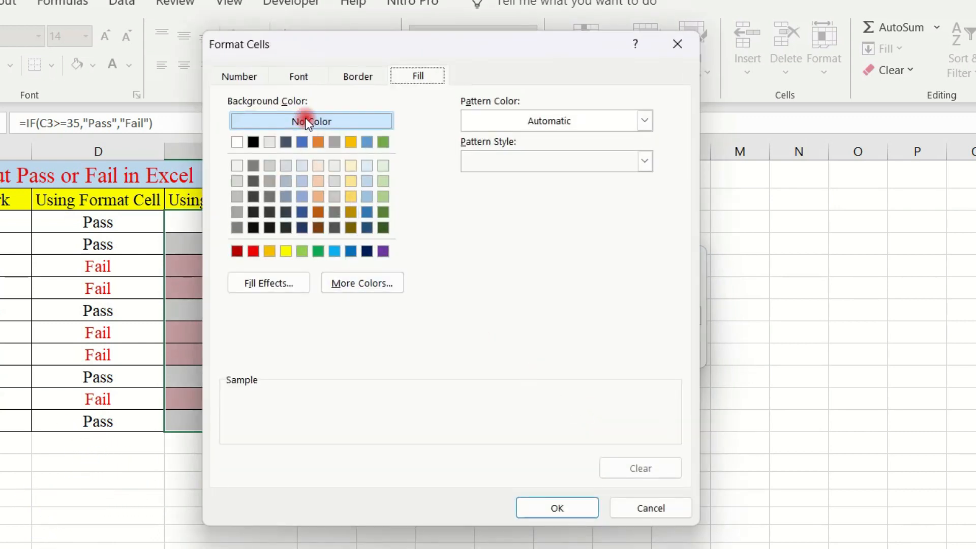
{"action": "left_click", "coordinate": [298, 77]}
{"action": "left_click", "coordinate": [239, 76]}
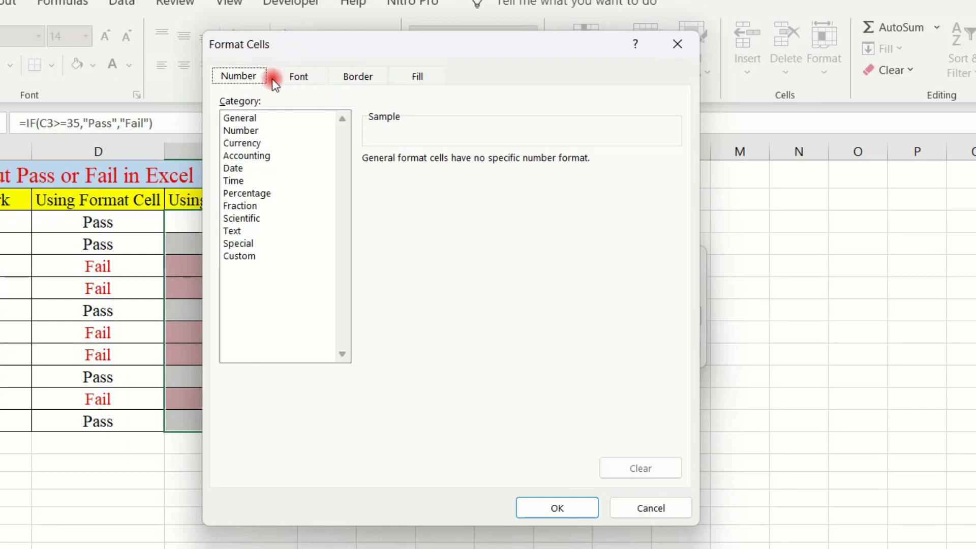
{"action": "left_click", "coordinate": [288, 80]}
{"action": "left_click", "coordinate": [357, 80]}
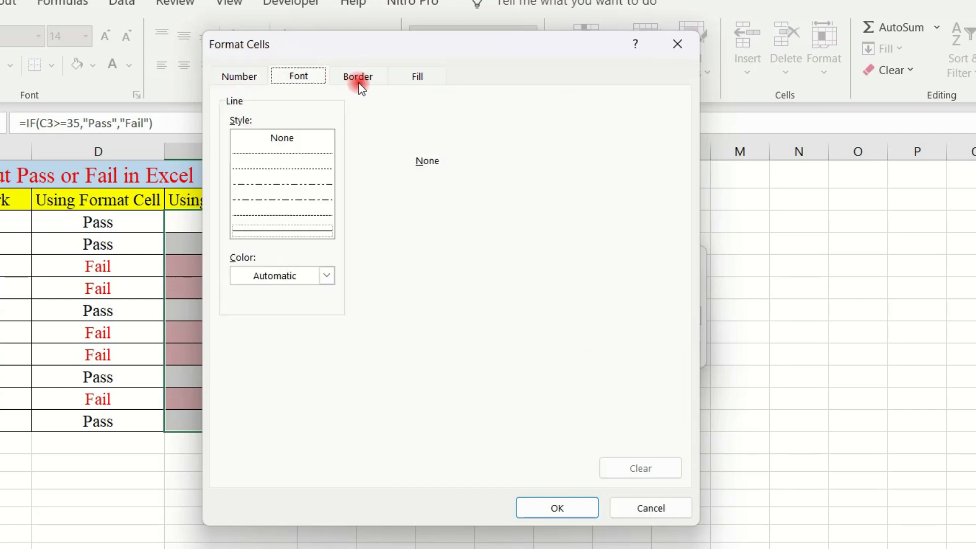
{"action": "left_click", "coordinate": [416, 76]}
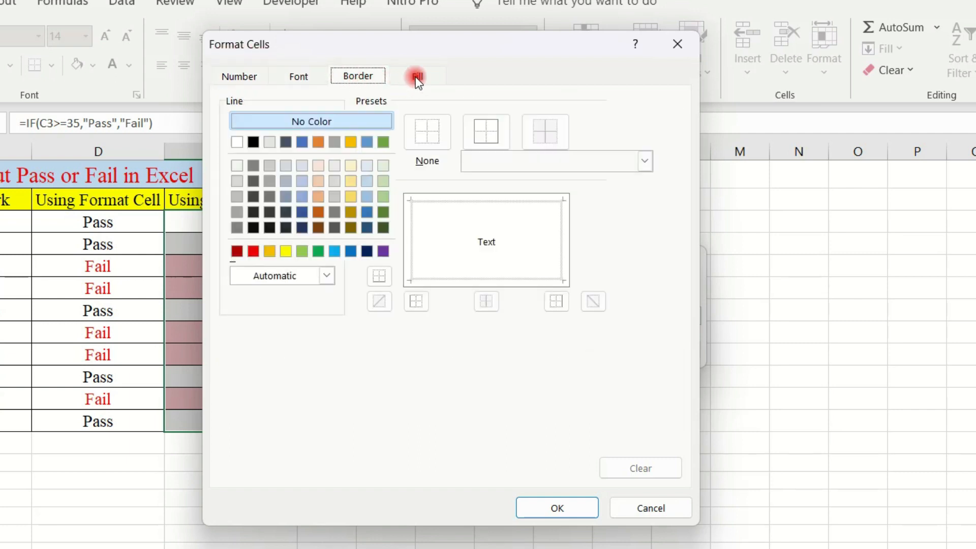
Step: Set the rule's font color to standard red and apply the rule to the IF results
{"action": "left_click", "coordinate": [301, 77]}
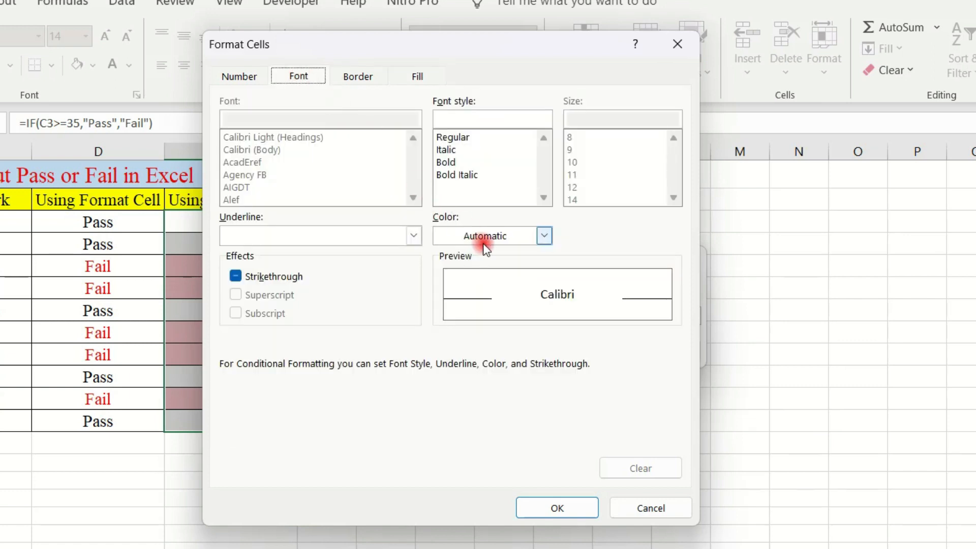
{"action": "left_click_drag", "start_coordinate": [453, 53], "coordinate": [597, 56]}
{"action": "left_click", "coordinate": [688, 243]}
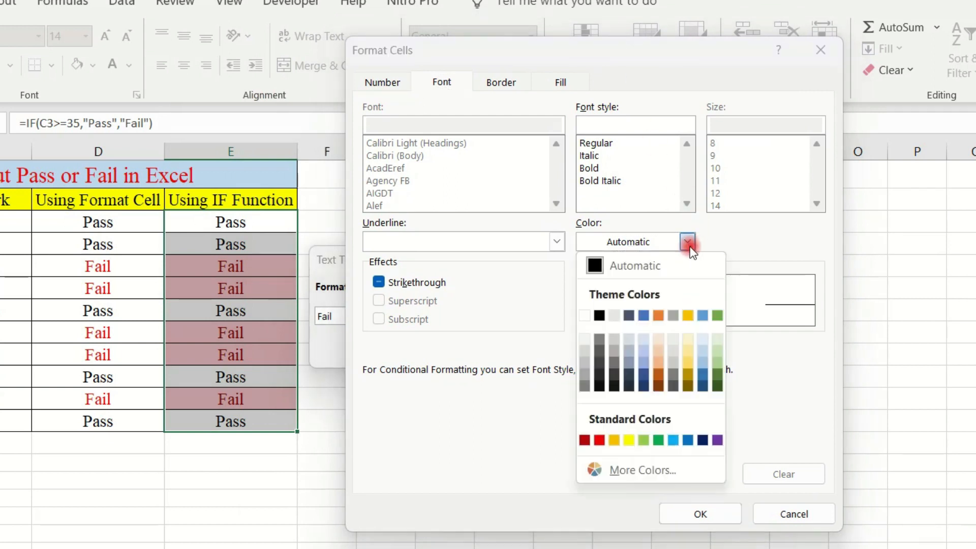
{"action": "left_click", "coordinate": [599, 440]}
{"action": "left_click", "coordinate": [688, 513]}
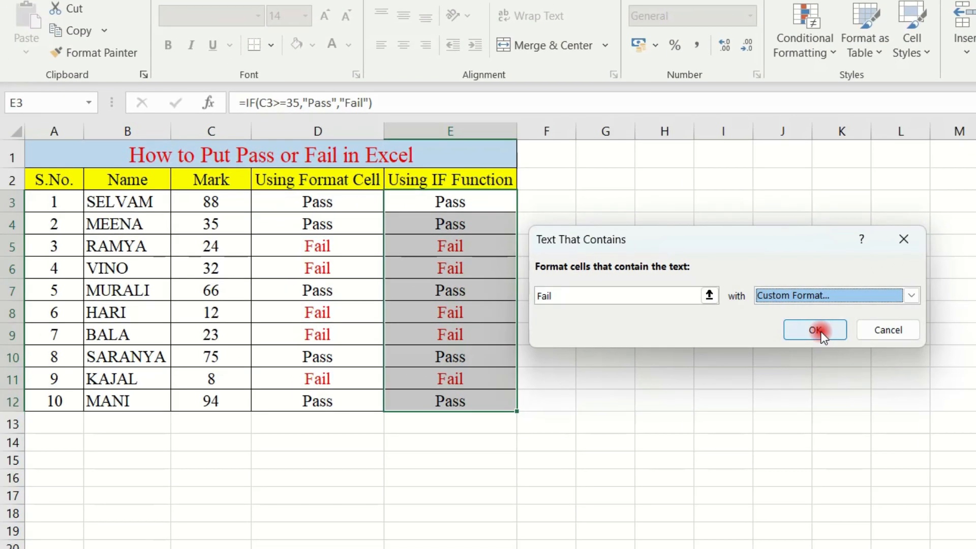
{"action": "left_click", "coordinate": [820, 332]}
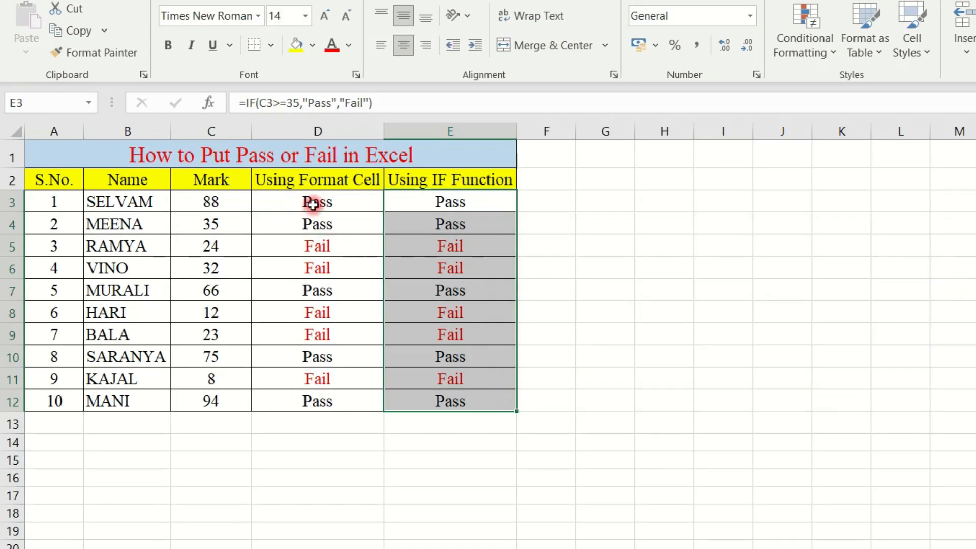
{"action": "left_click", "coordinate": [340, 254]}
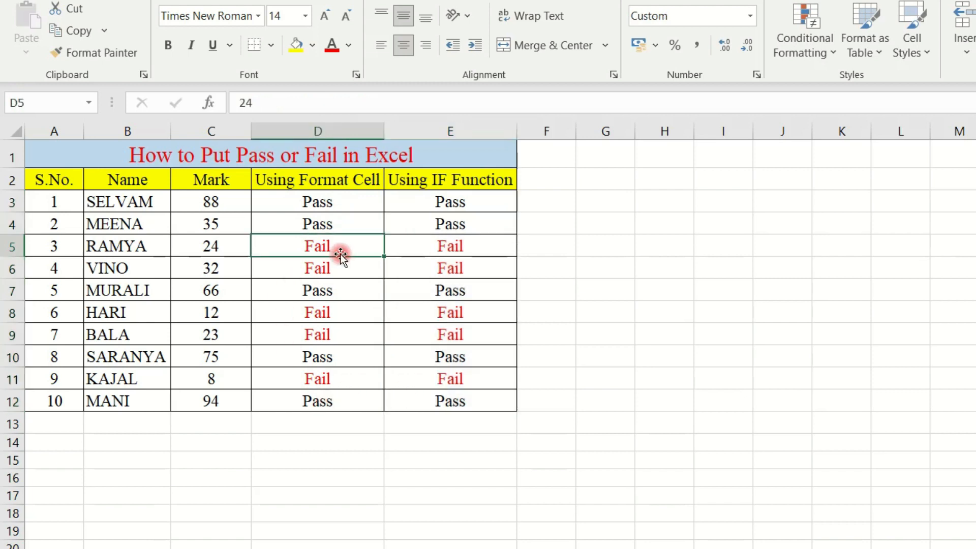